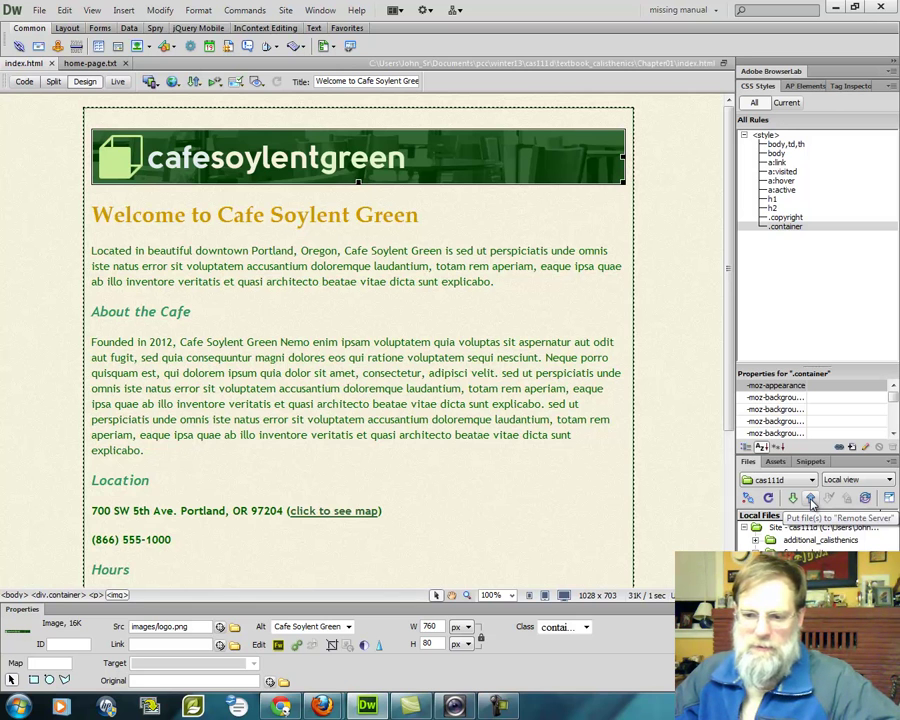
# Put the open index.html page onto the cas111d remote server
pyautogui.click(811, 499)
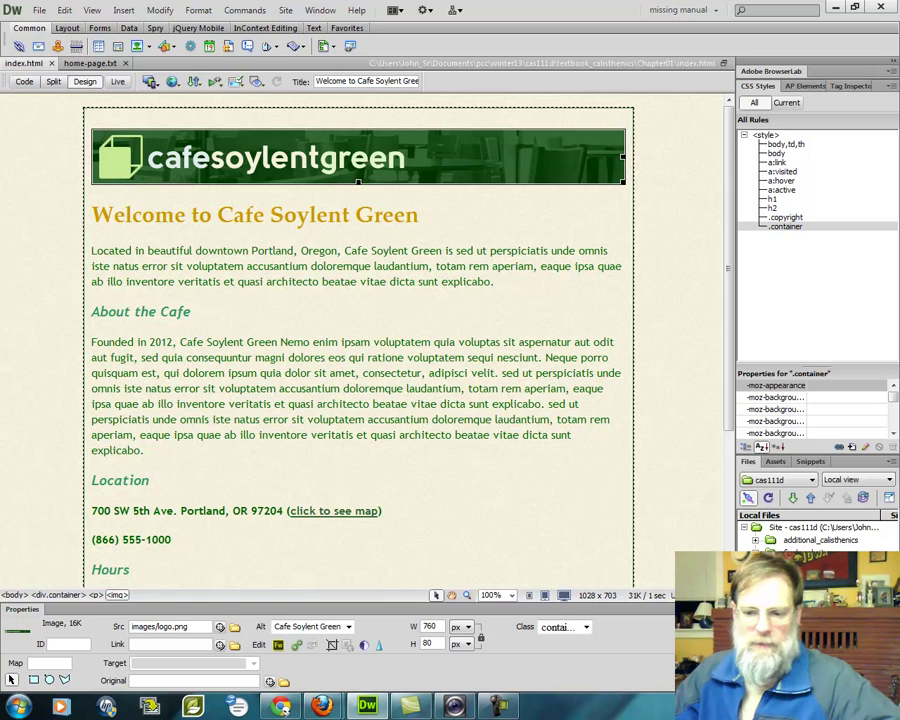
# In Chrome, view the uploaded textbook_calisthenics/Chapter01 page on sws.pcc.edu, then minimize the browser
pyautogui.click(281, 707)
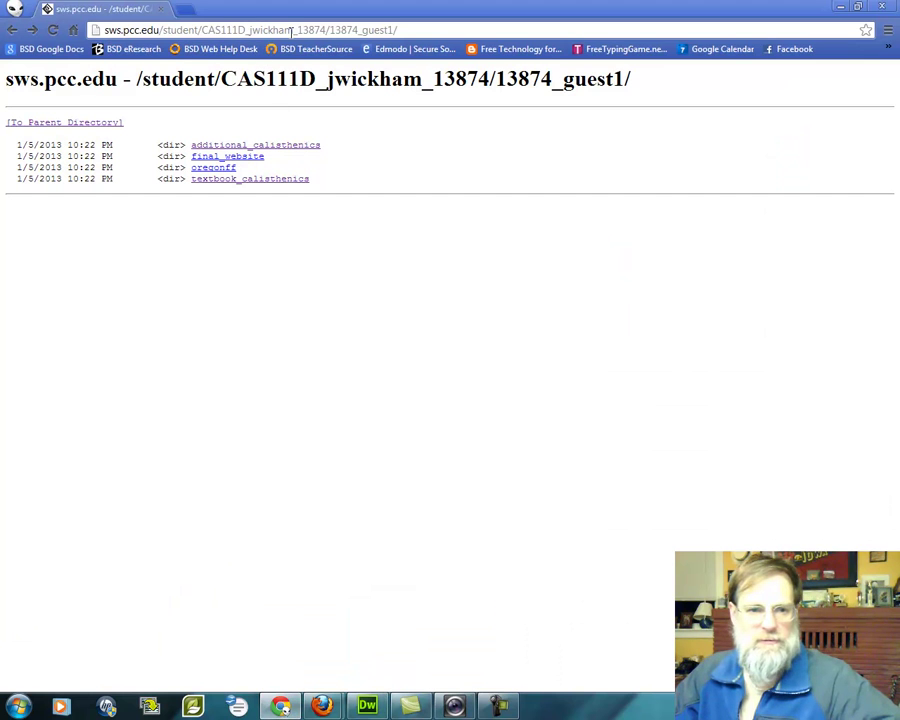
pyautogui.click(255, 182)
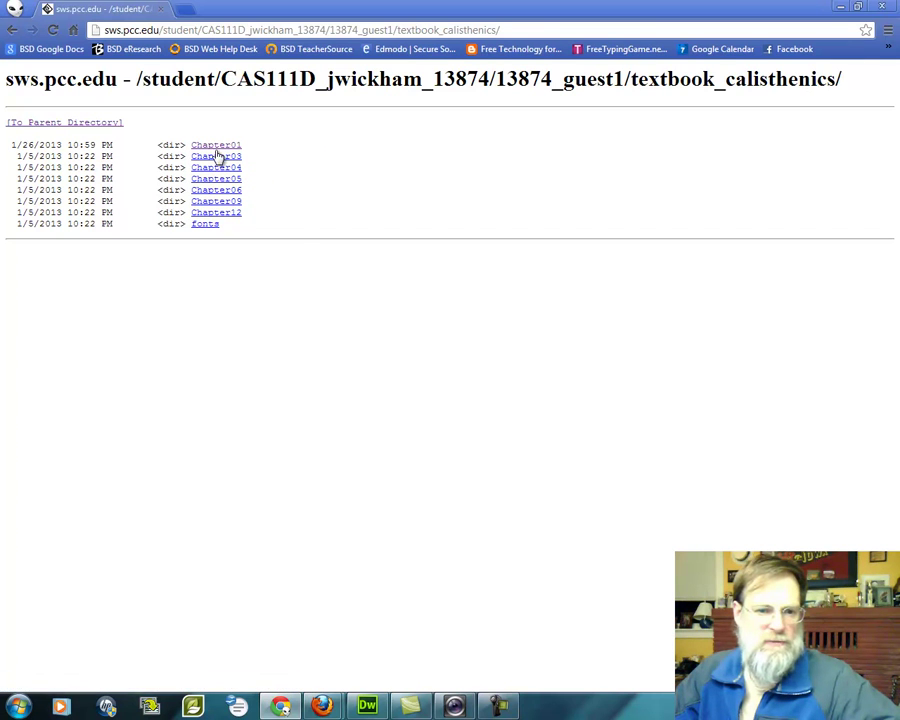
pyautogui.click(220, 146)
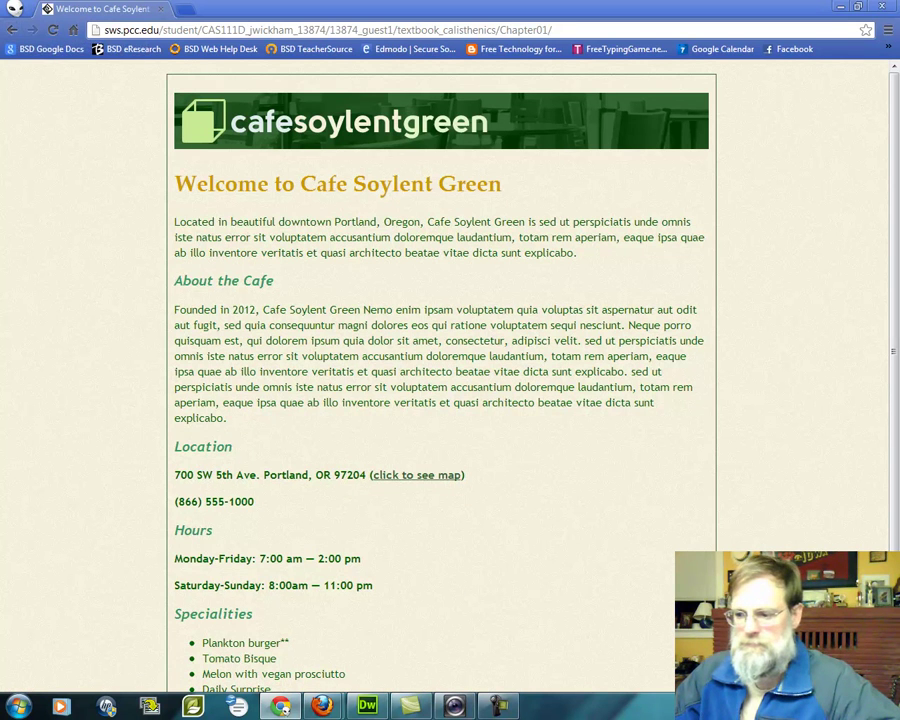
pyautogui.click(285, 709)
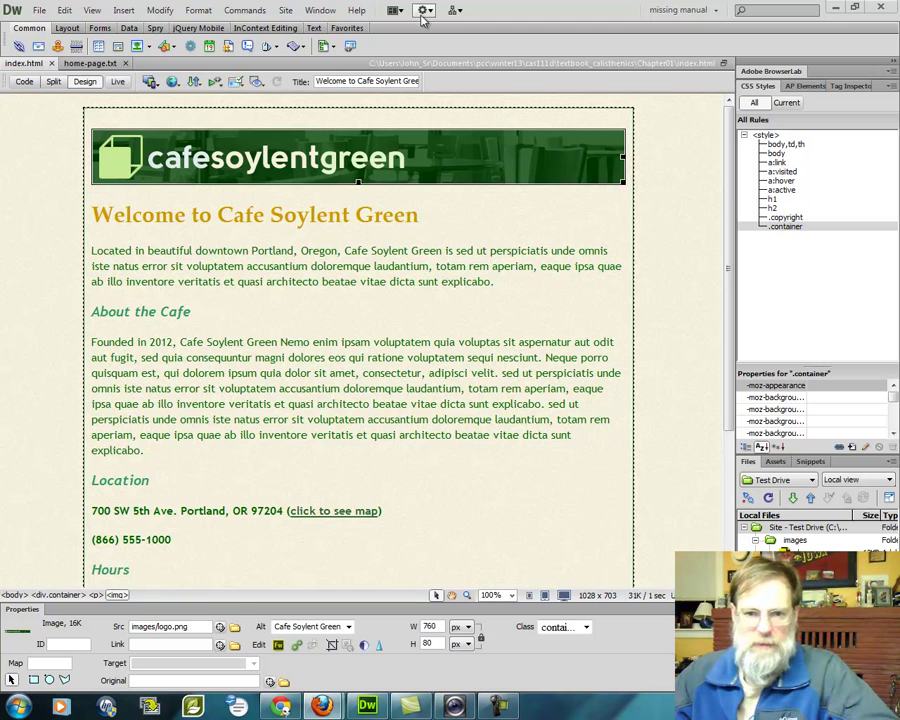
# Create a new site named cas111d with the winter13\cas111d folder as its local site folder
pyautogui.click(286, 10)
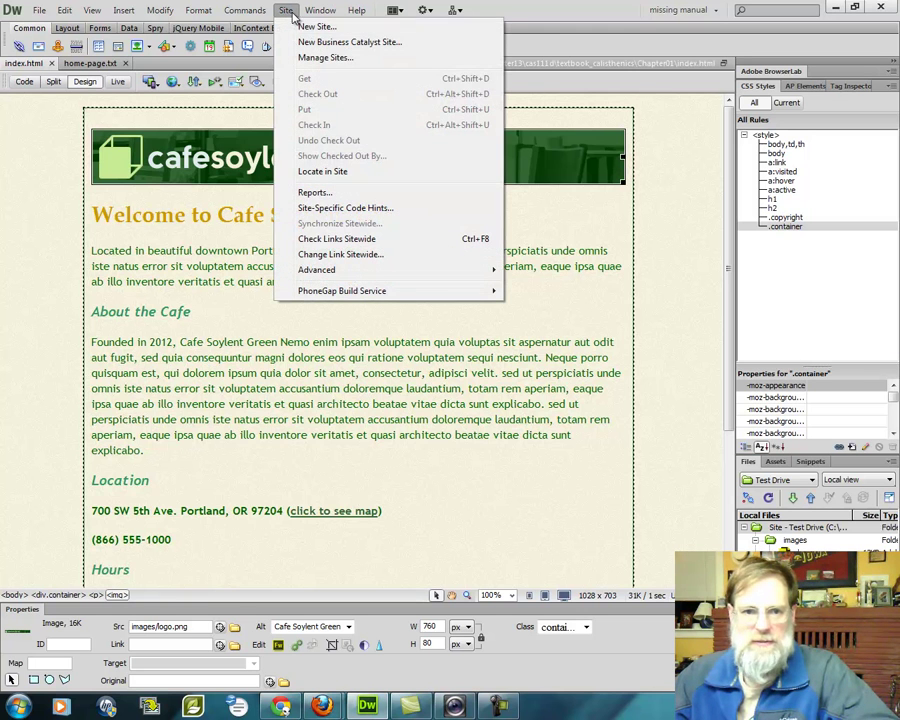
pyautogui.click(316, 27)
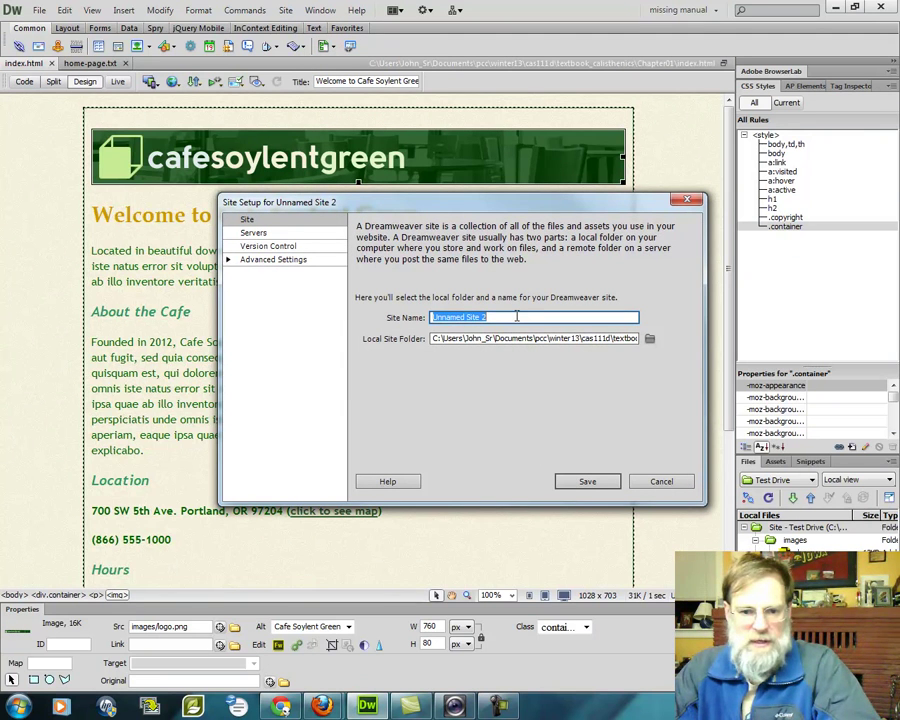
pyautogui.write('cas111d')
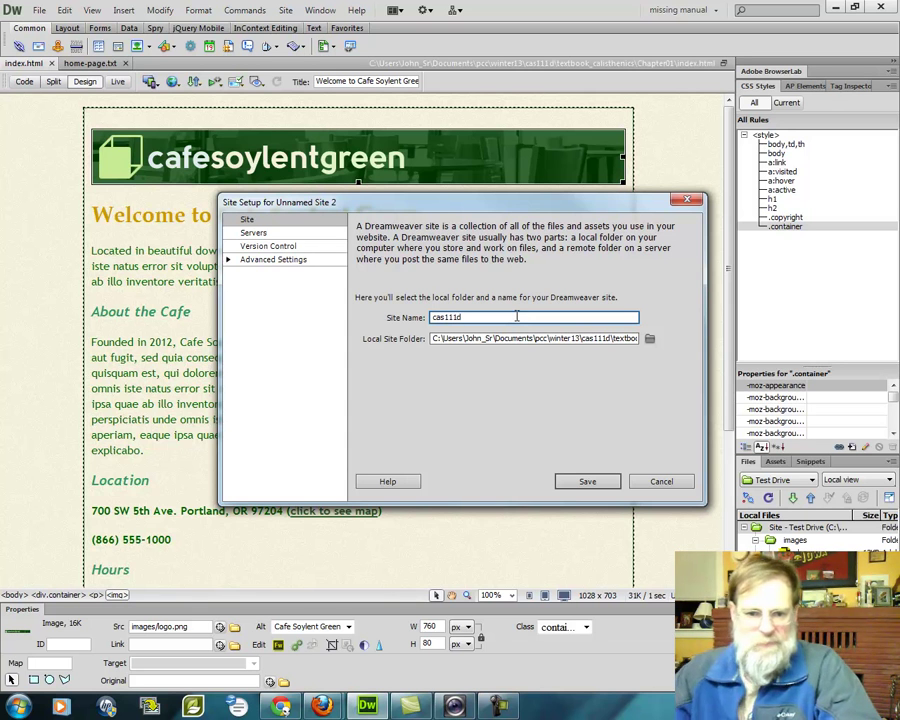
pyautogui.click(648, 339)
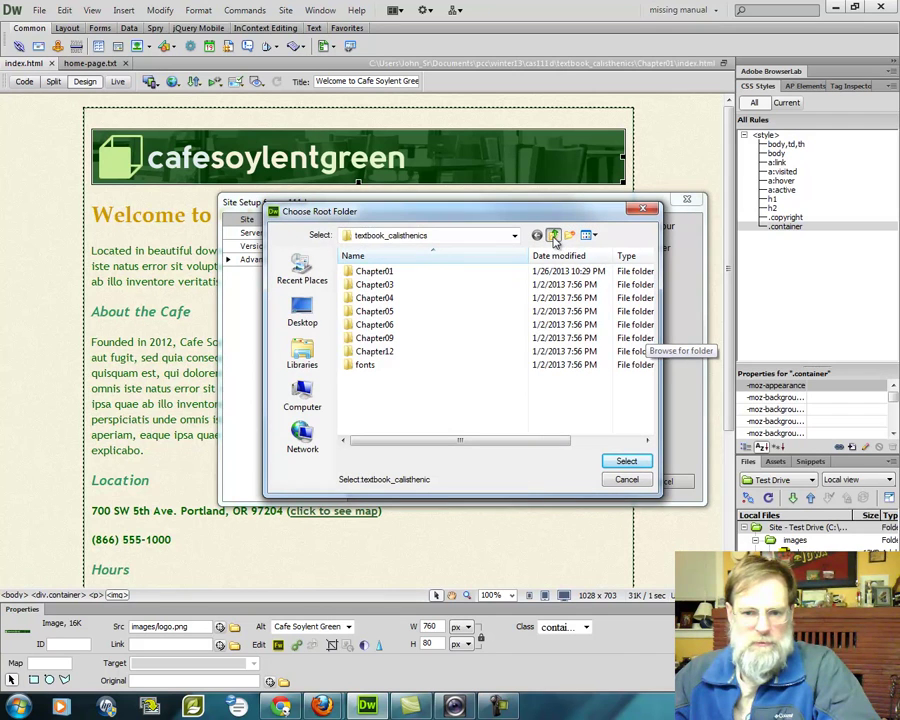
pyautogui.click(553, 238)
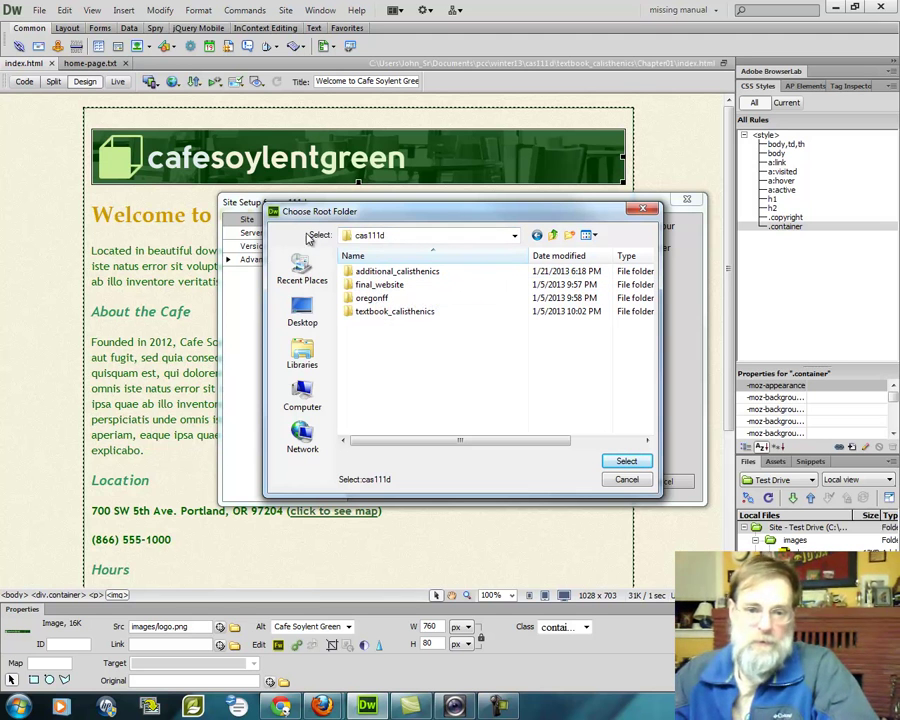
pyautogui.click(626, 461)
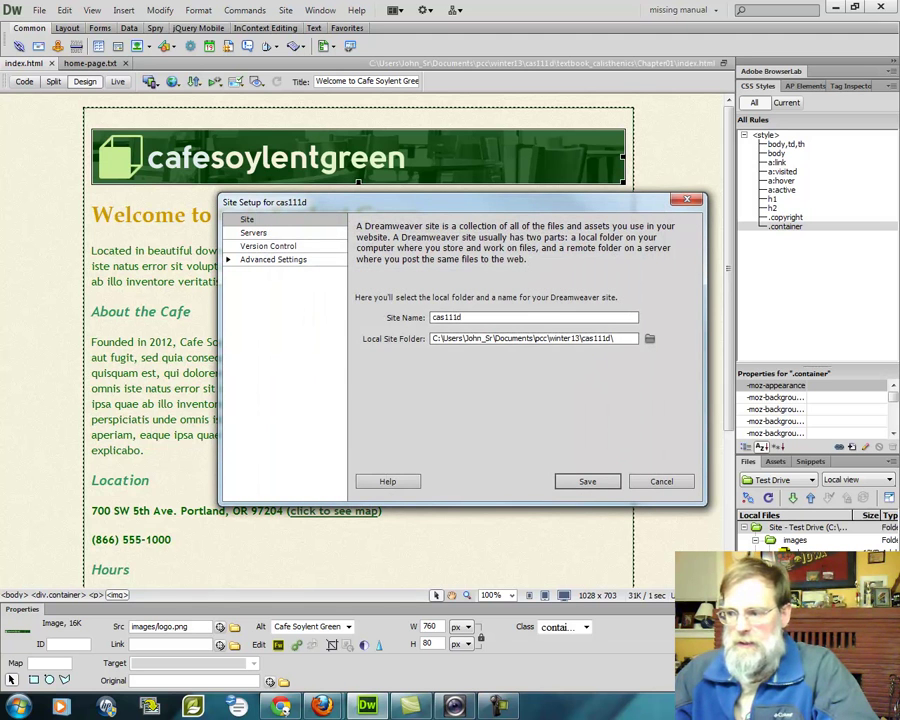
# Add a new remote server named sws to the cas111d site
pyautogui.click(322, 706)
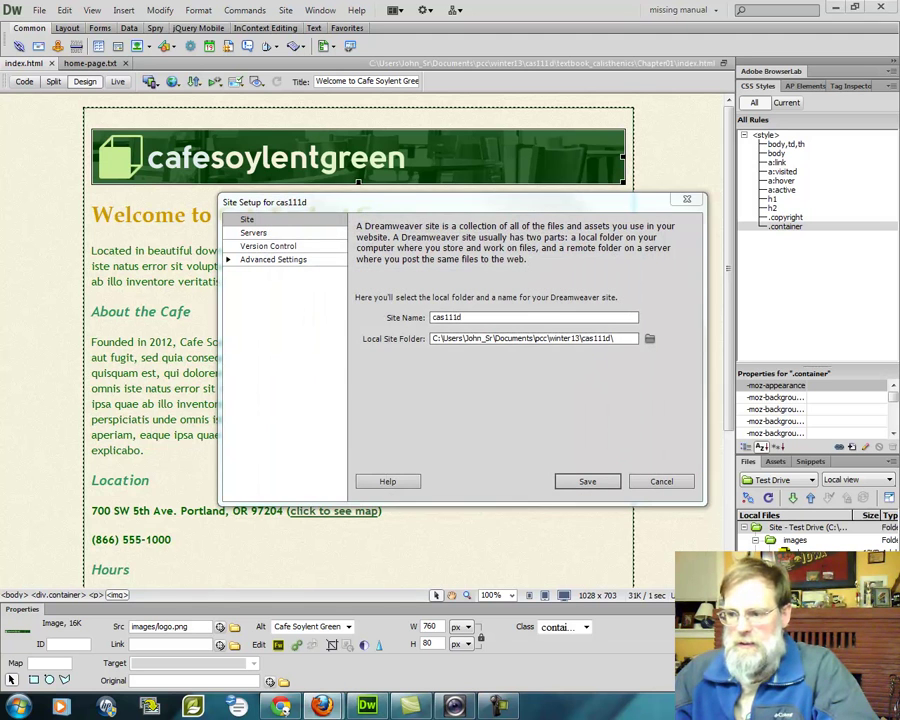
pyautogui.click(253, 233)
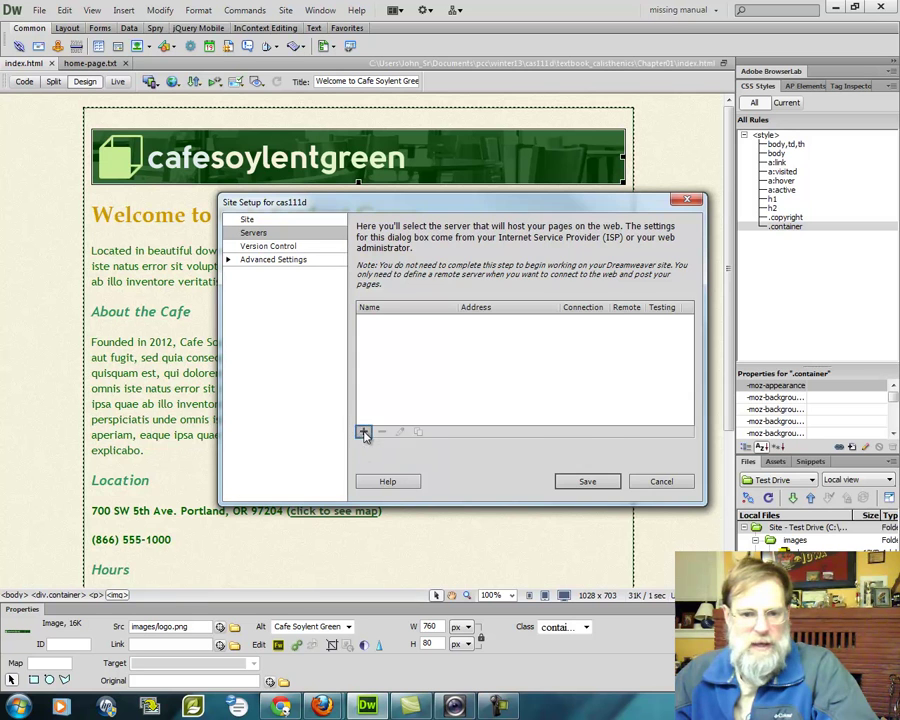
pyautogui.click(364, 432)
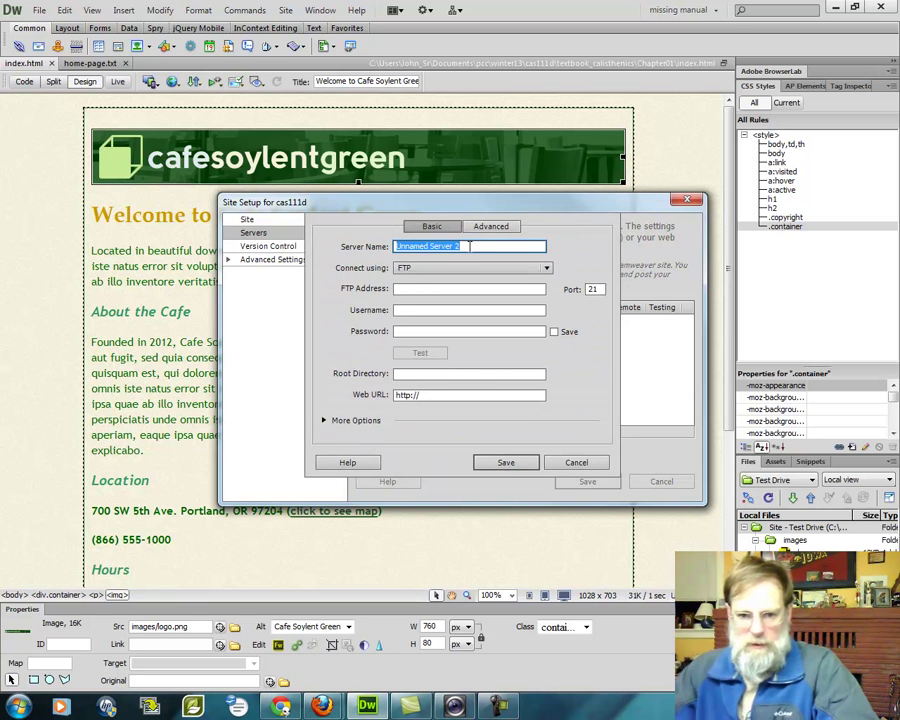
pyautogui.write('sws')
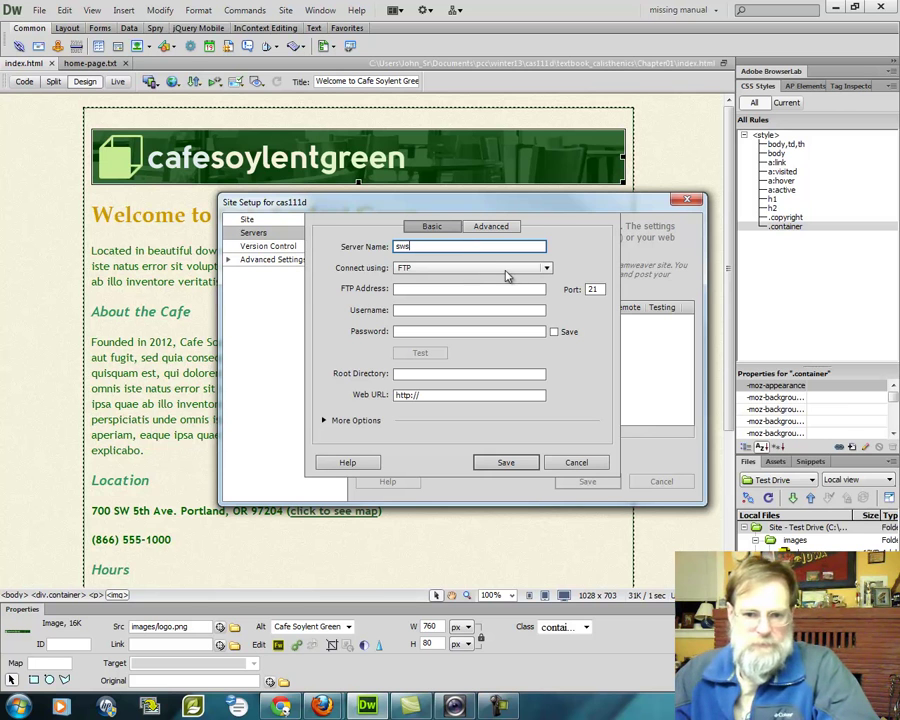
# Set the sws server to connect by SFTP with address sws.pcc.edu
pyautogui.click(540, 268)
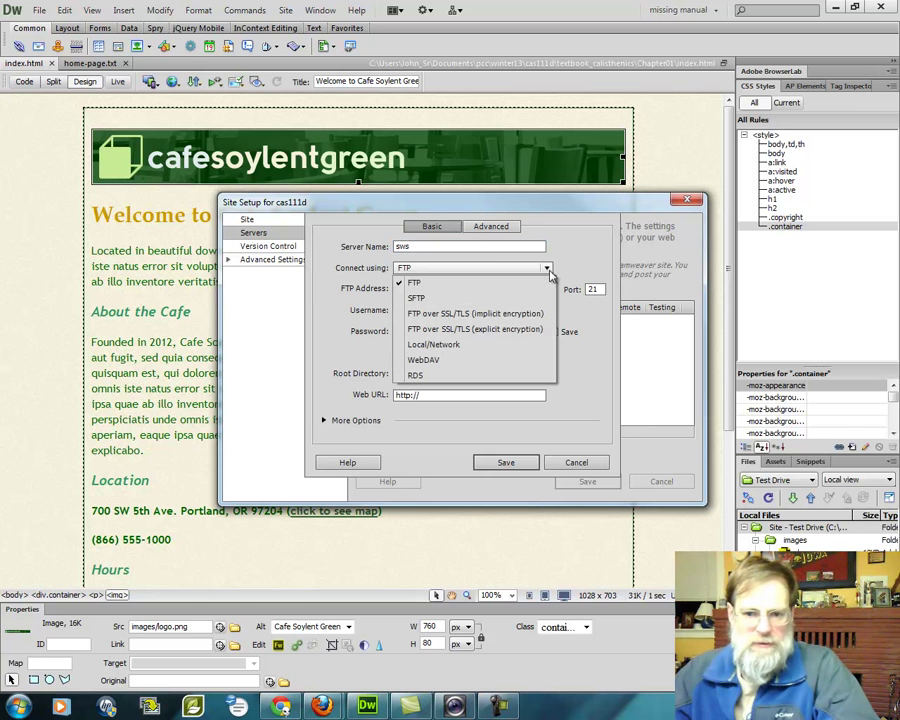
pyautogui.click(433, 300)
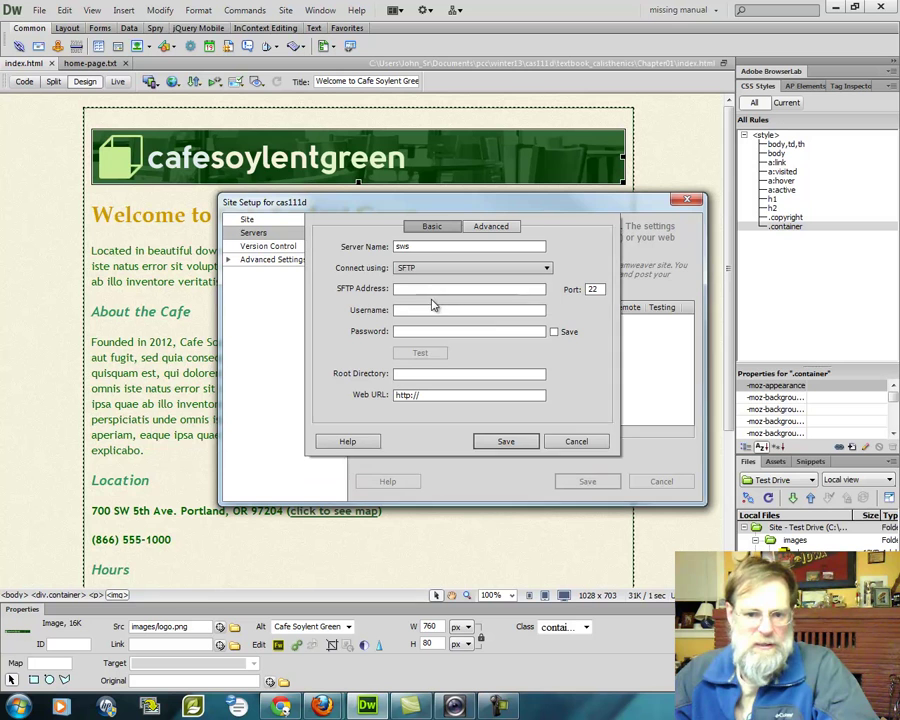
pyautogui.click(438, 289)
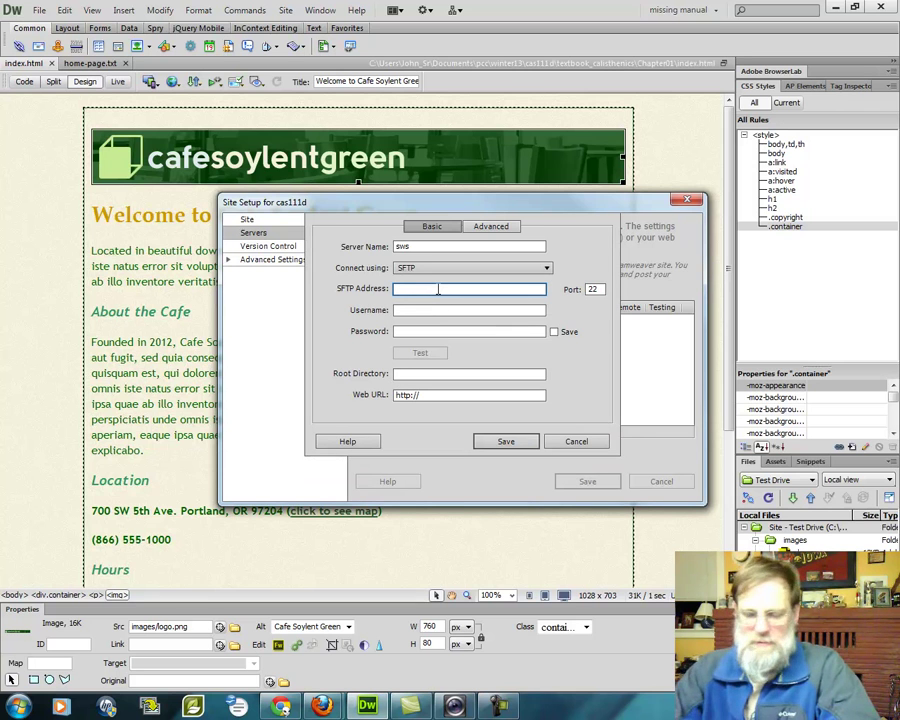
pyautogui.write('sws.pcc.edu')
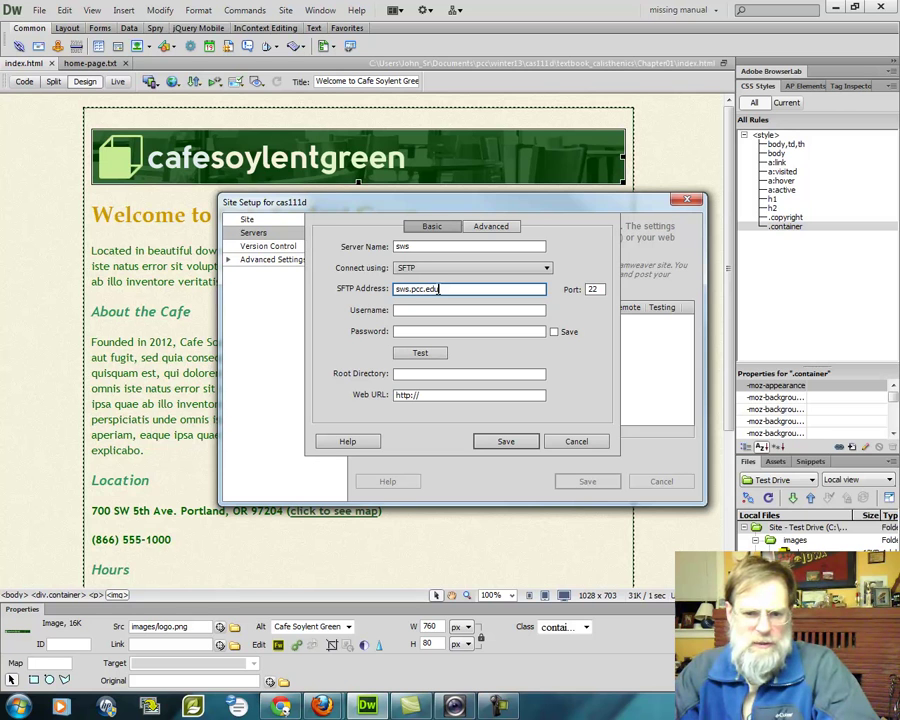
pyautogui.press('Tab')
pyautogui.press('Tab')
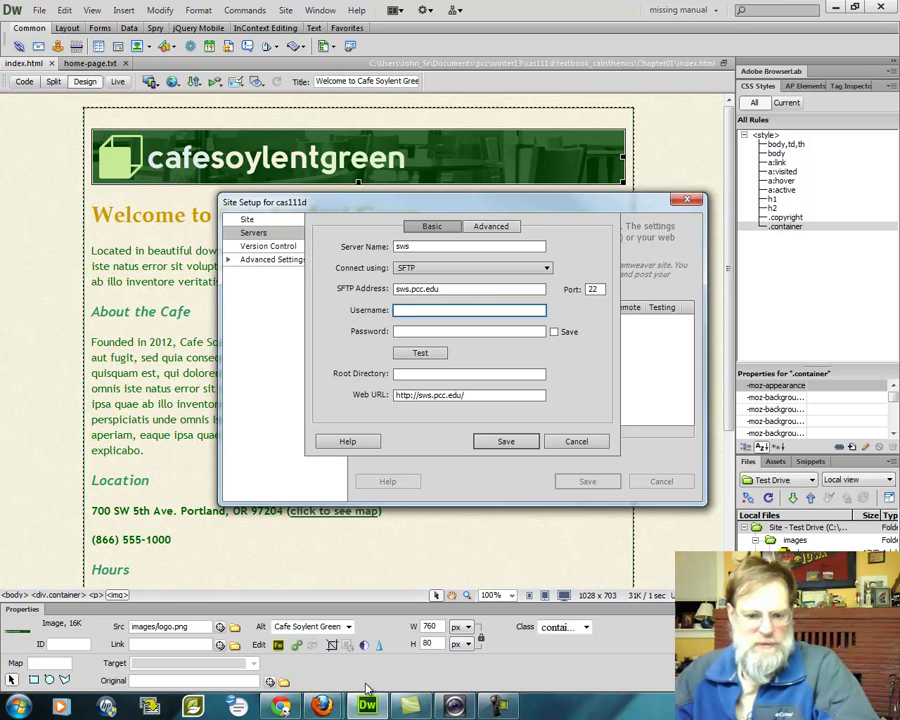
# Check the student folder path in Chrome's sws.pcc.edu address, then go back to Dreamweaver
pyautogui.click(283, 707)
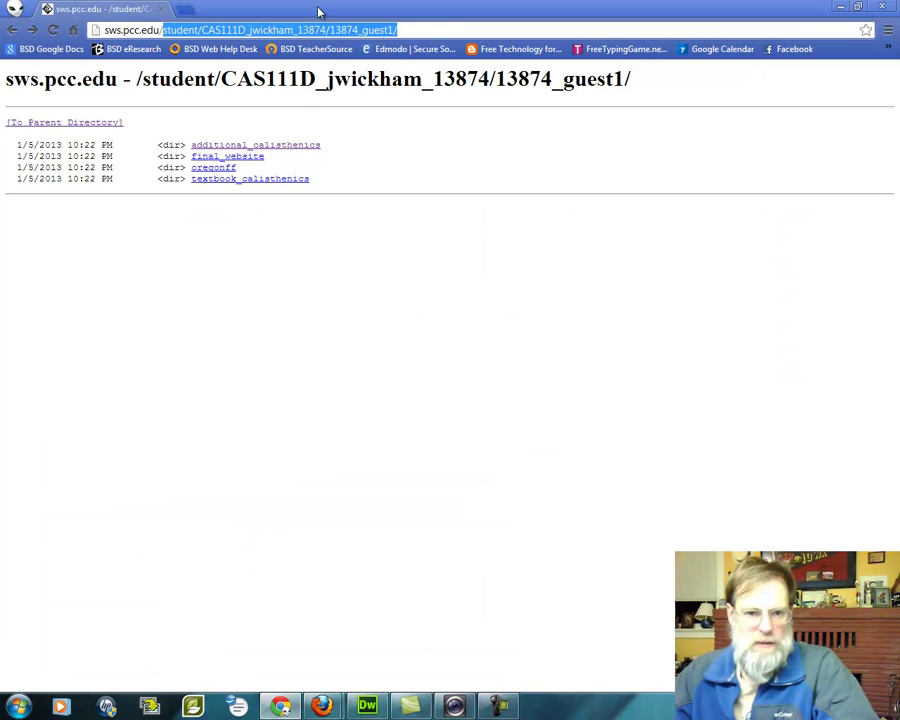
pyautogui.click(400, 30)
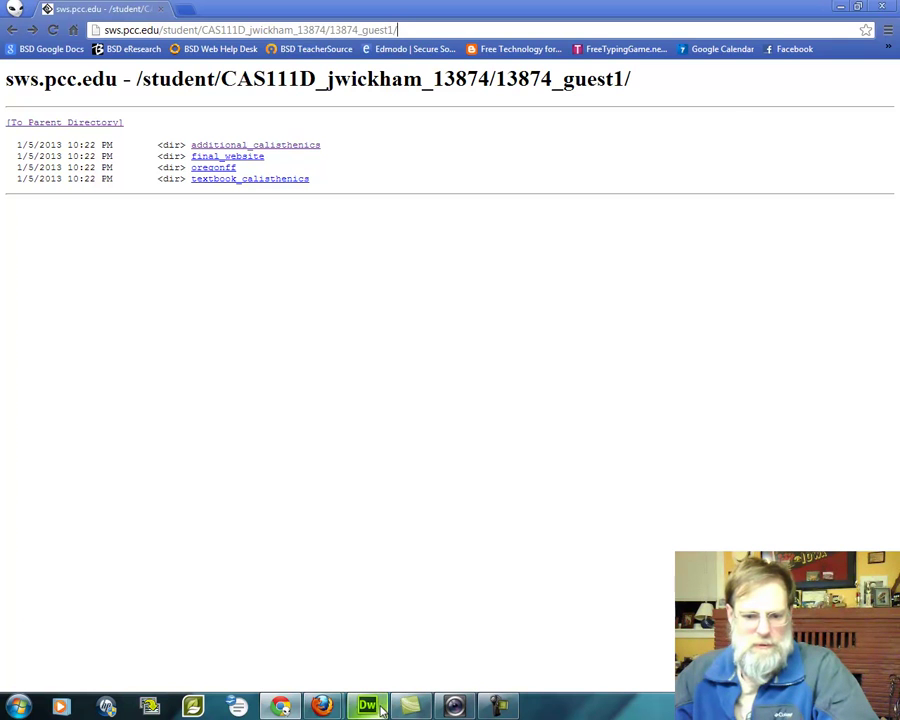
pyautogui.click(367, 707)
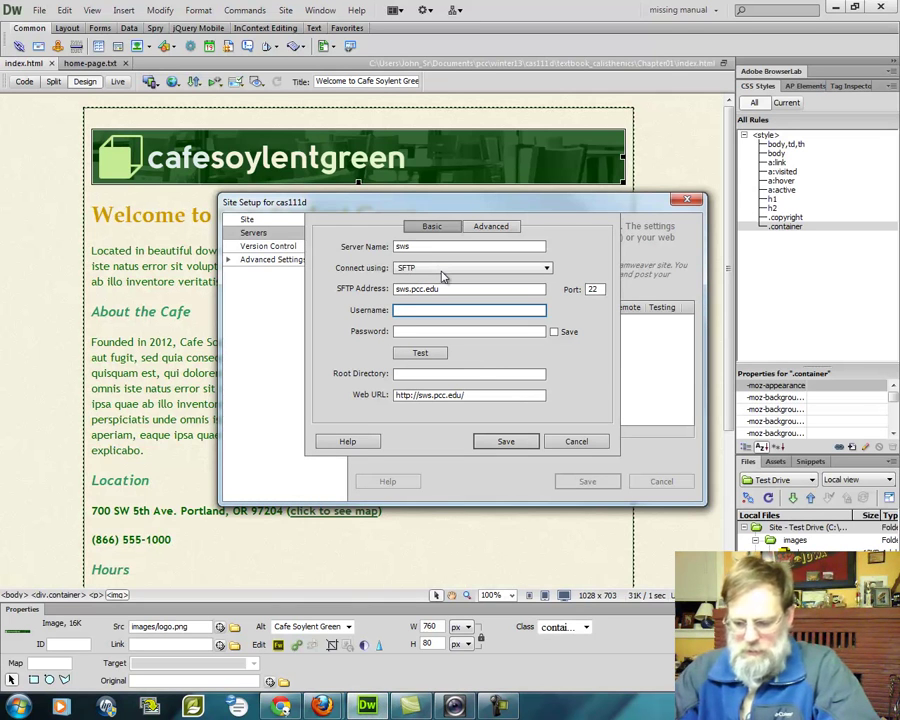
# Enter the SFTP account username and password, and confirm the connection test succeeds
pyautogui.write('1')
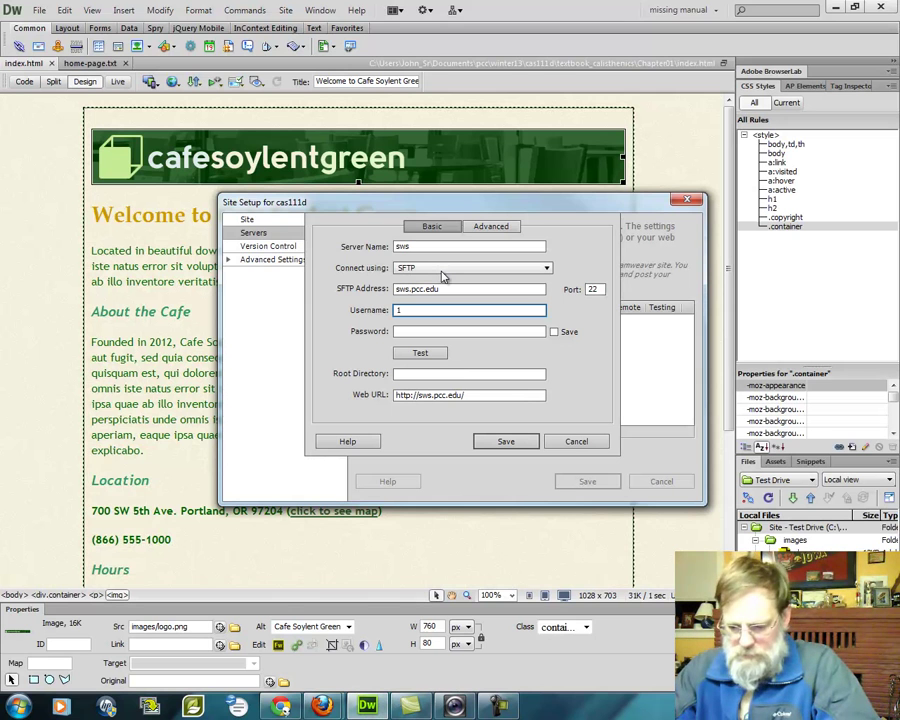
pyautogui.write('38')
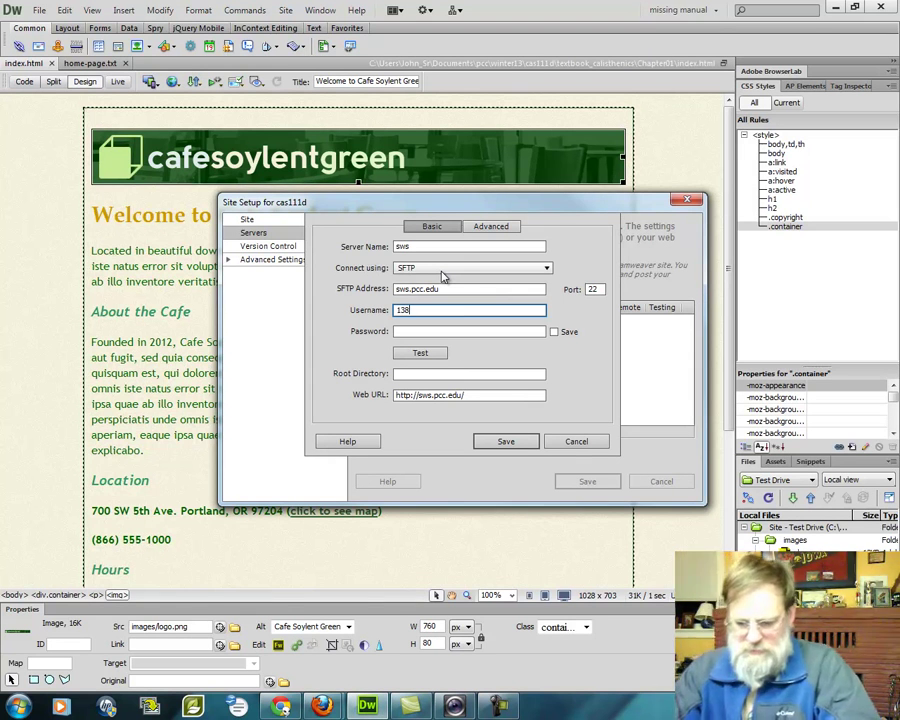
pyautogui.write('74_guest1')
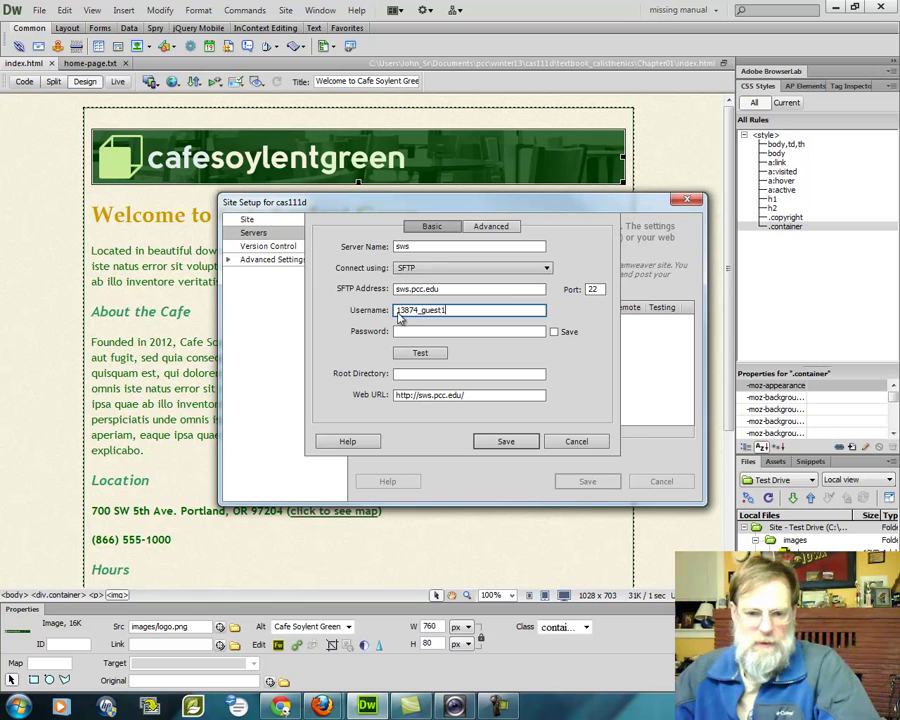
pyautogui.click(408, 331)
pyautogui.write('s')
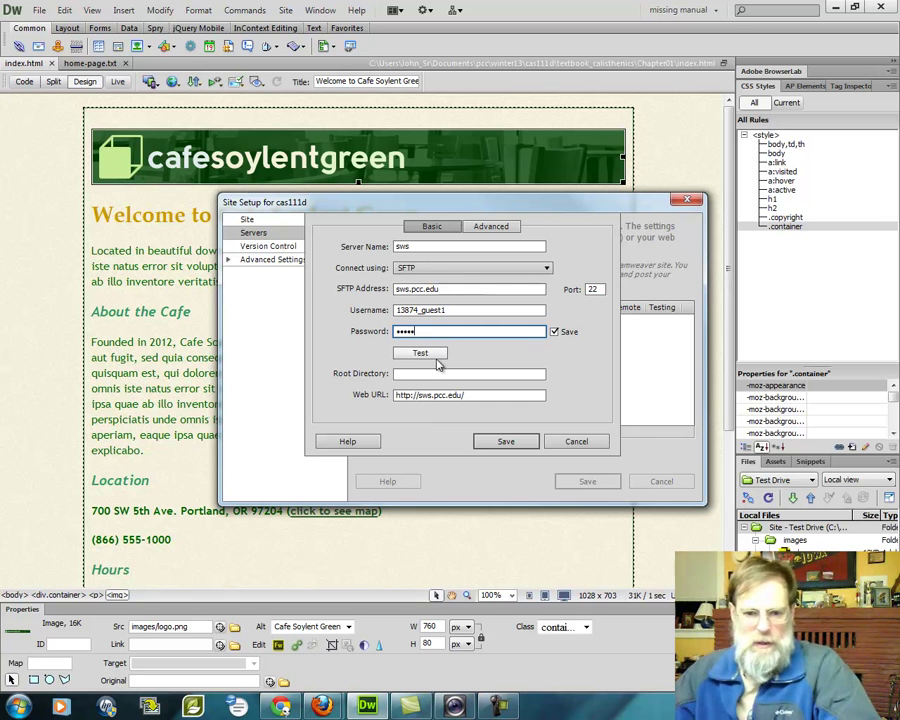
pyautogui.click(421, 353)
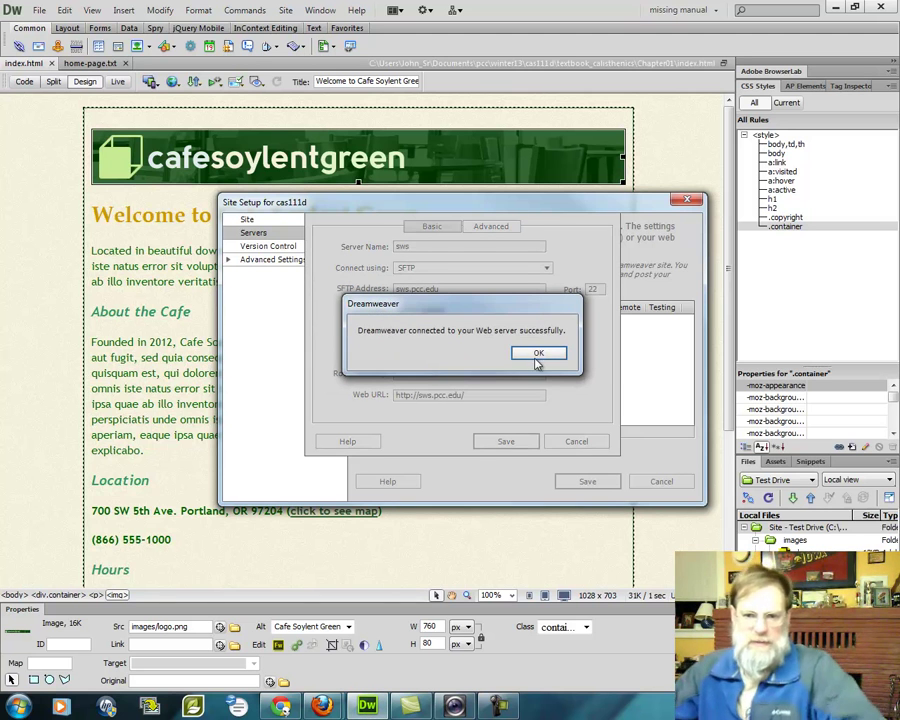
pyautogui.click(539, 354)
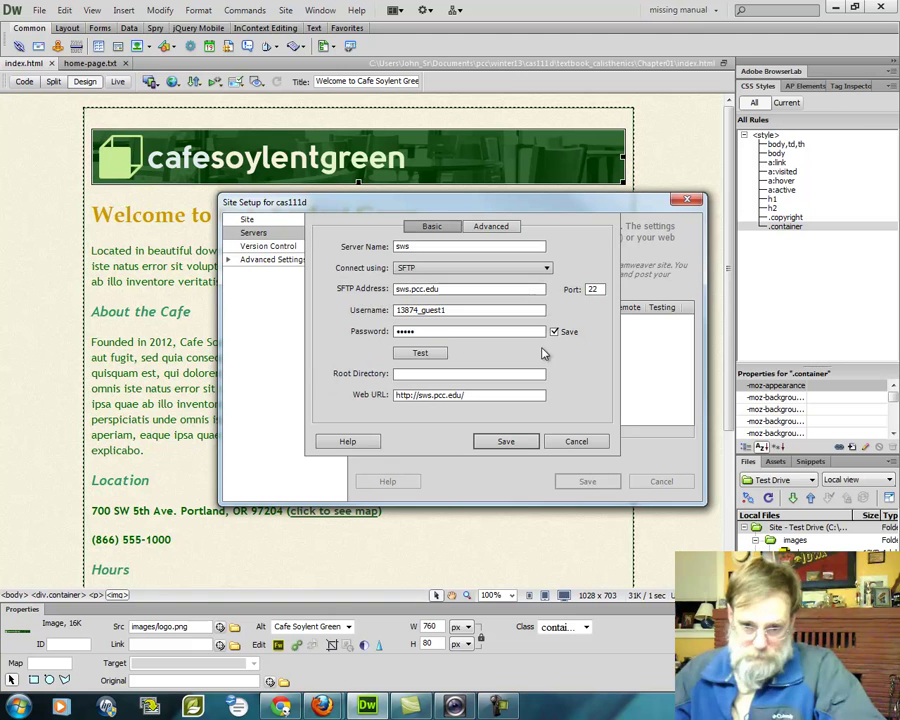
pyautogui.click(436, 374)
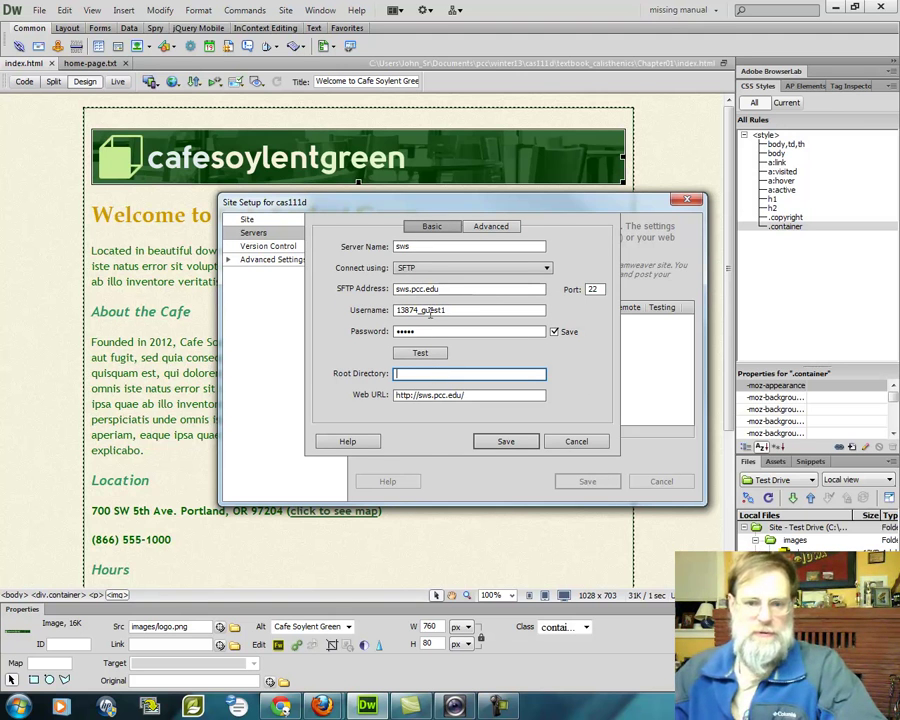
# Copy the student folder path after sws.pcc.edu/ from Chrome's address bar, then return to Dreamweaver
pyautogui.click(283, 707)
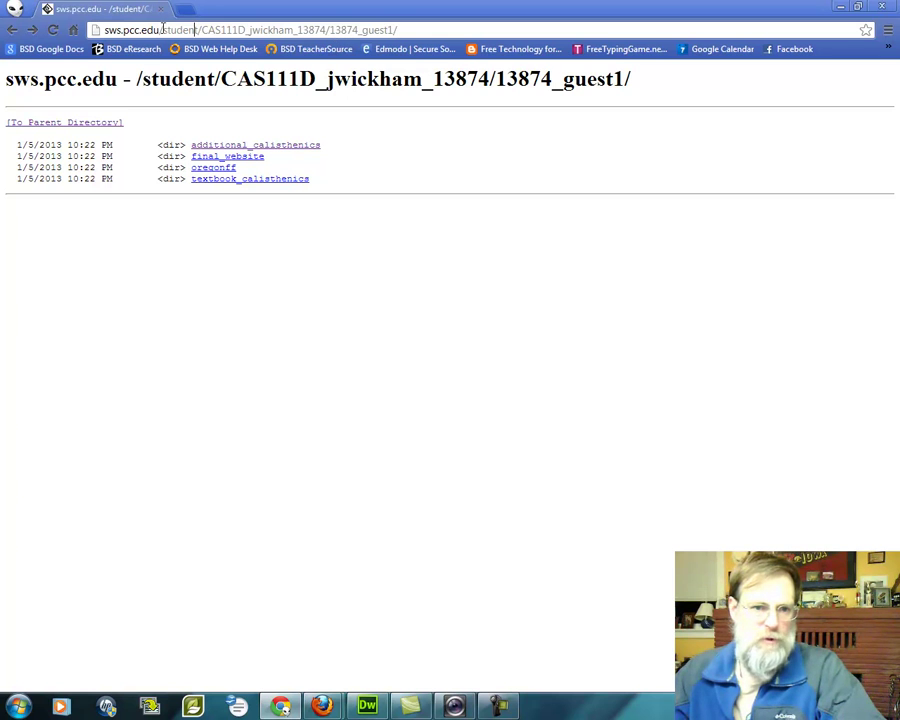
pyautogui.moveTo(164, 28); pyautogui.dragTo(410, 35)
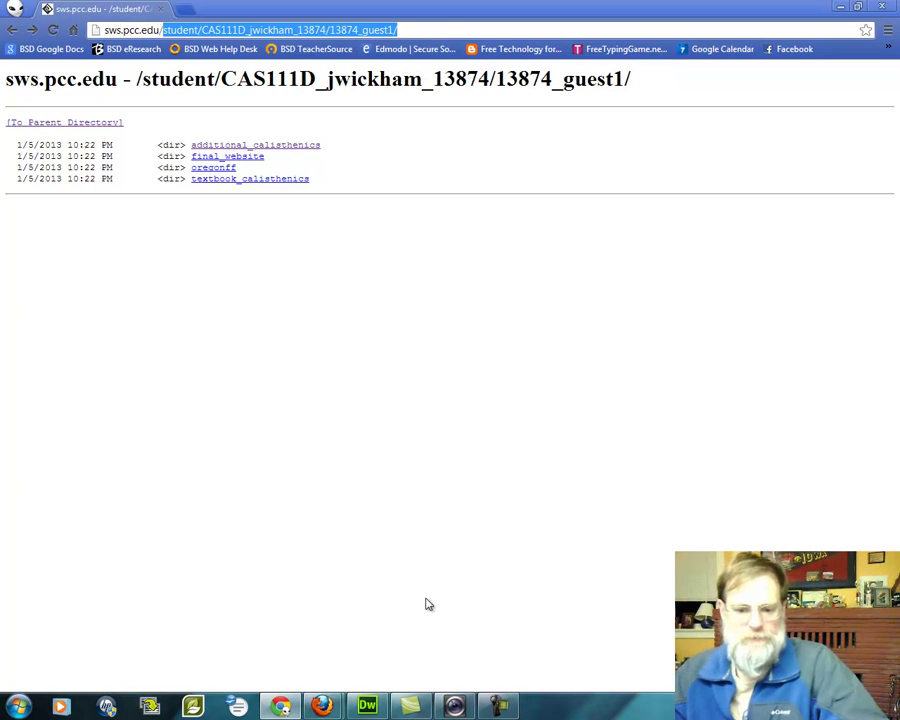
pyautogui.click(367, 707)
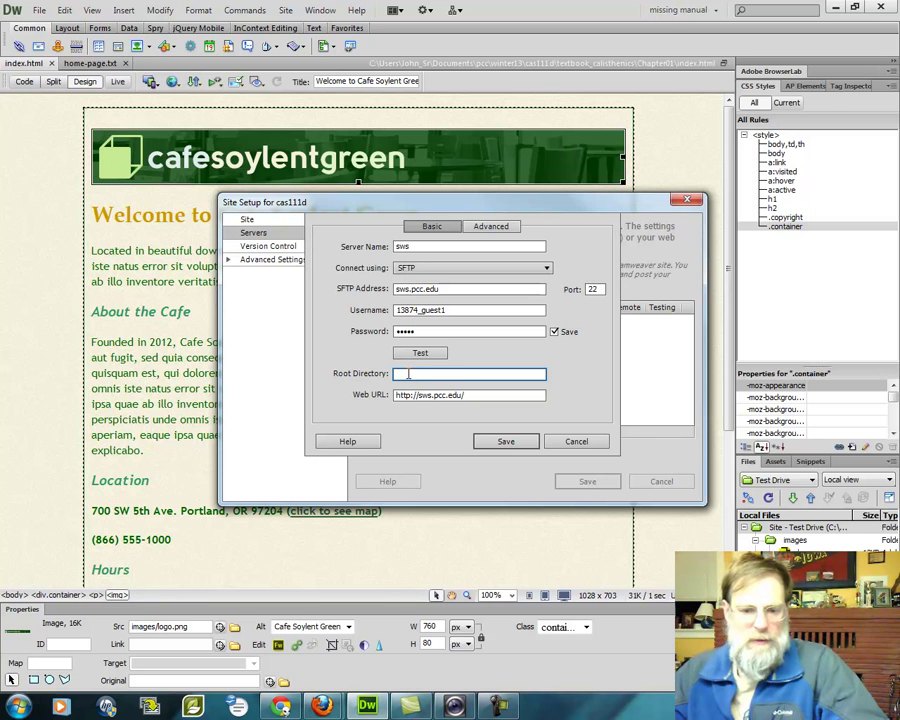
# Paste the student folder path as Root Directory, insert the missing 'i', and add a leading slash
pyautogui.rightClick(408, 374)
pyautogui.click(443, 434)
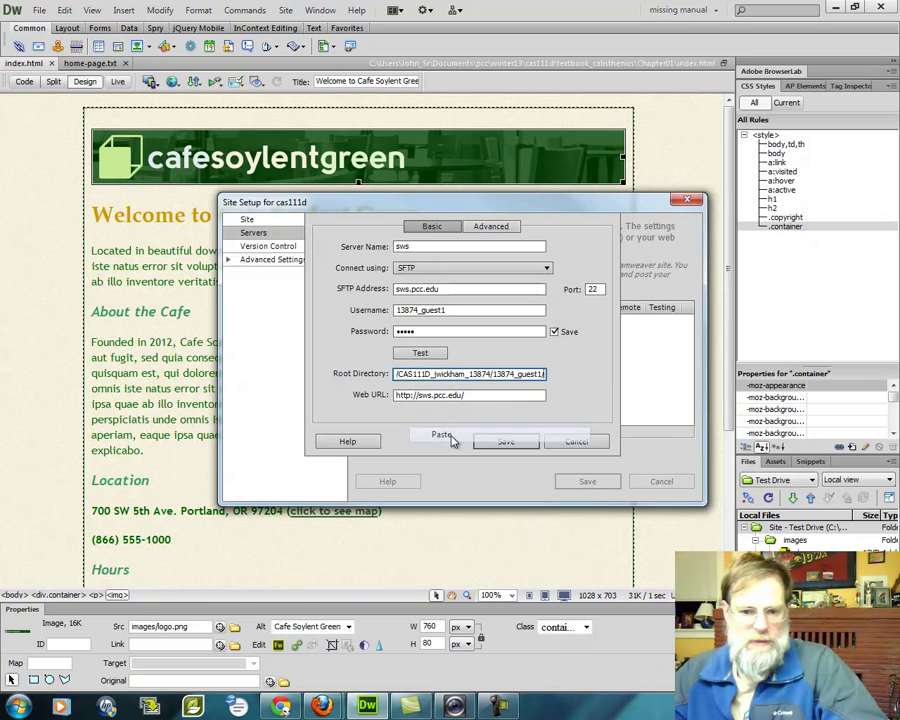
pyautogui.moveTo(470, 373); pyautogui.dragTo(346, 371)
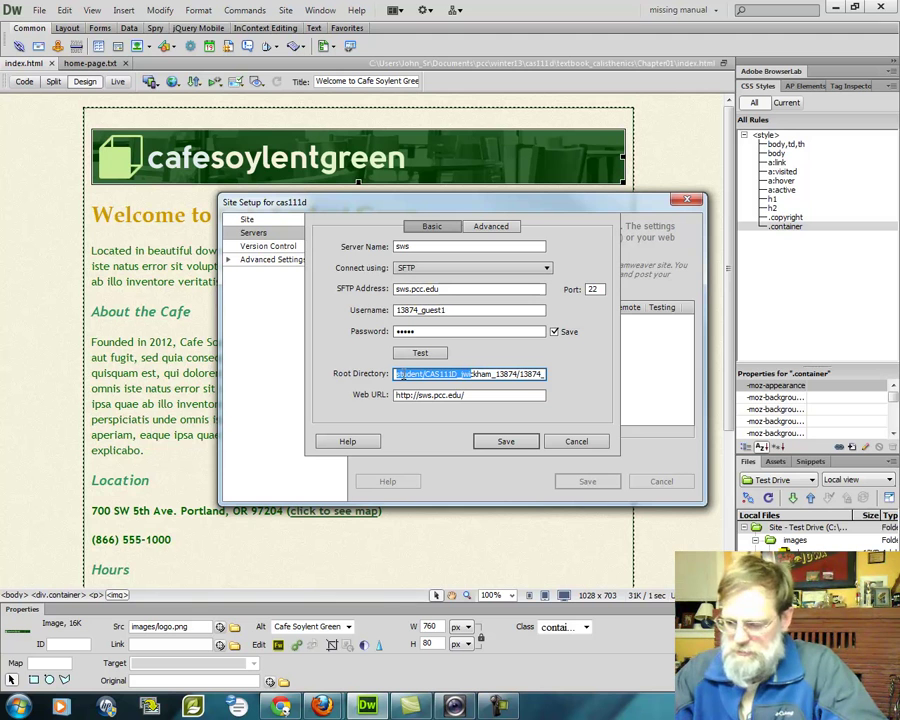
pyautogui.press('End')
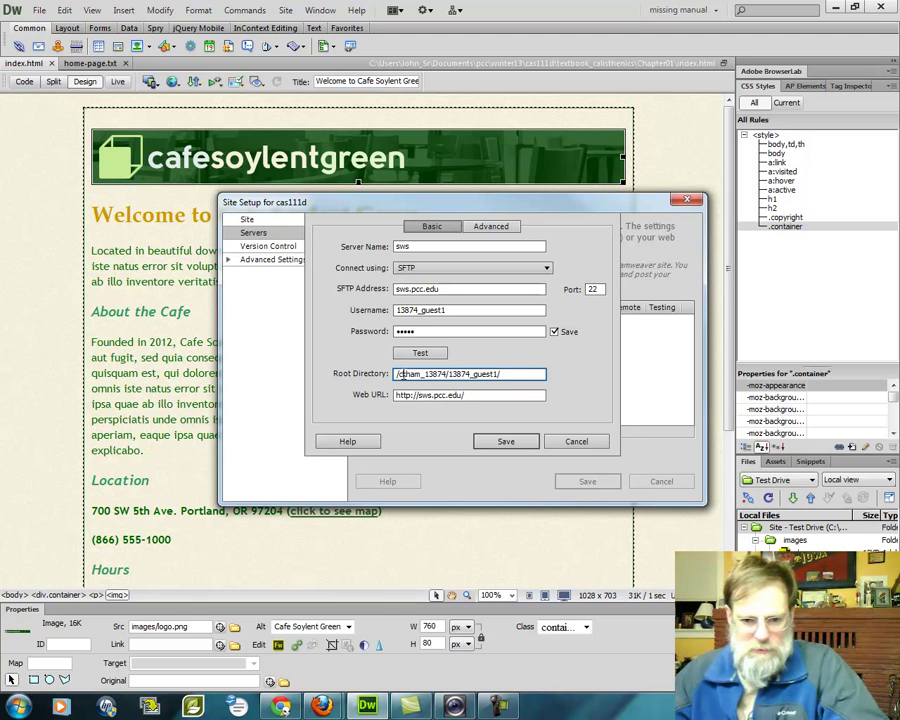
pyautogui.hotkey('shift', 'Home')
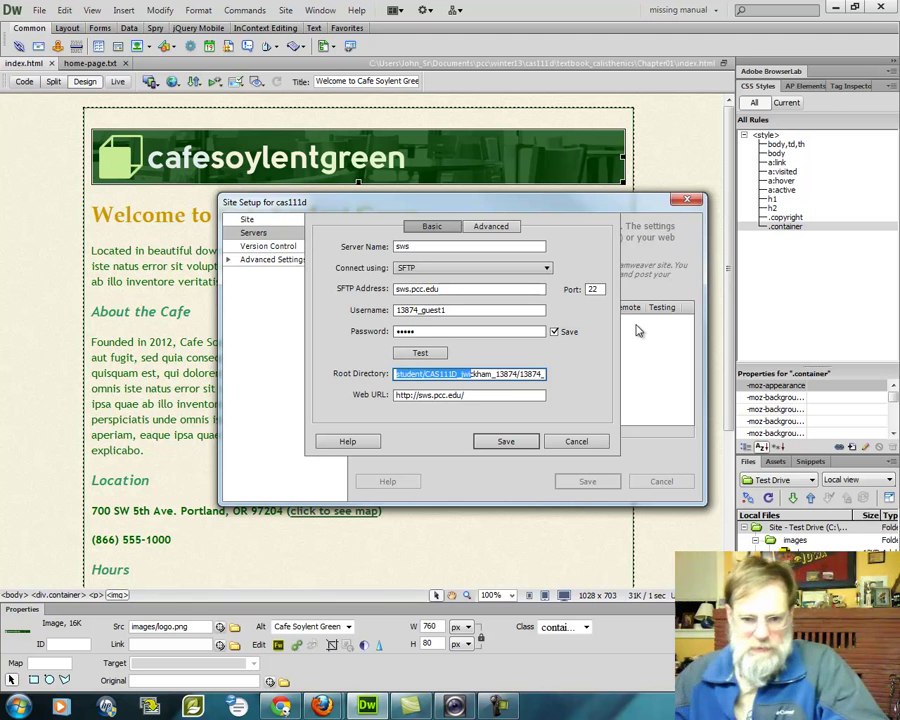
pyautogui.press('Right')
pyautogui.write('i')
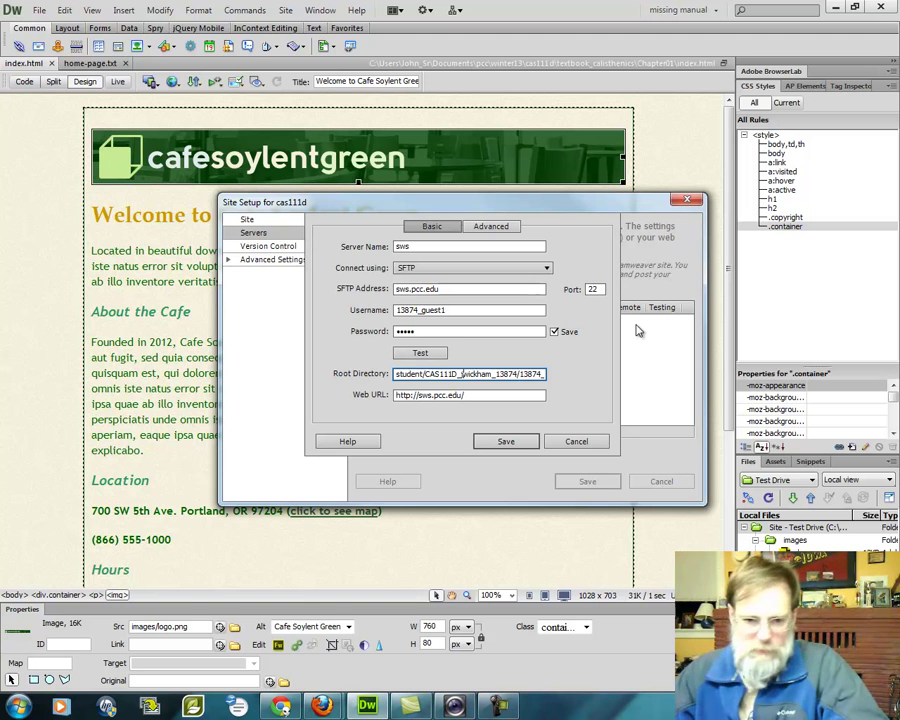
pyautogui.press('Left')
pyautogui.press('Left')
pyautogui.press('Left')
pyautogui.press('Left')
pyautogui.press('Left')
pyautogui.press('Left')
pyautogui.press('Left')
pyautogui.press('Home')
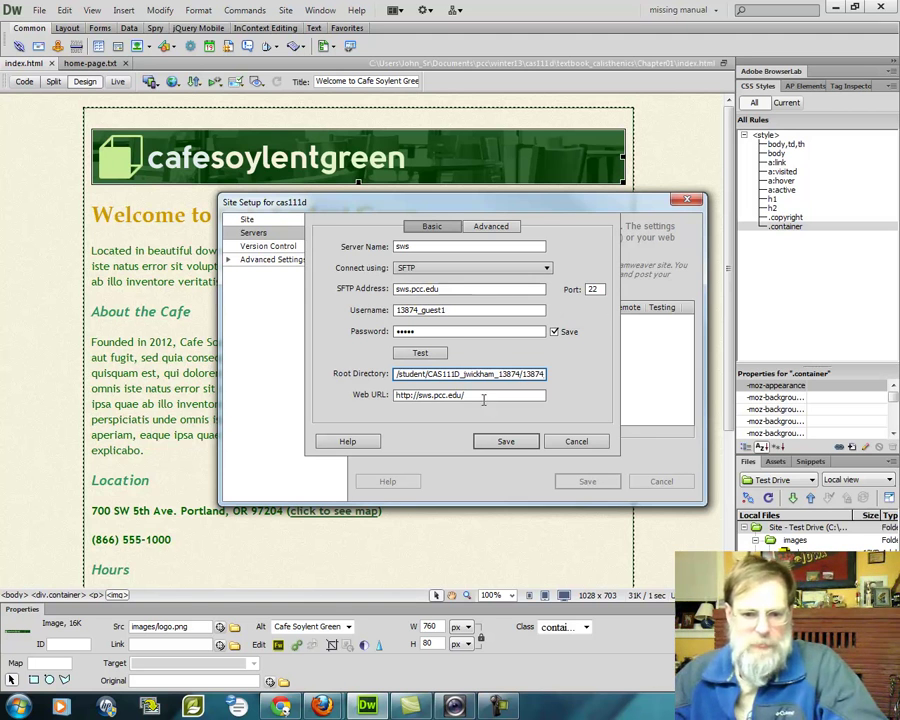
# Fill in the matching web URL, then save the sws server and the cas111d site, accepting the warning
pyautogui.click(482, 396)
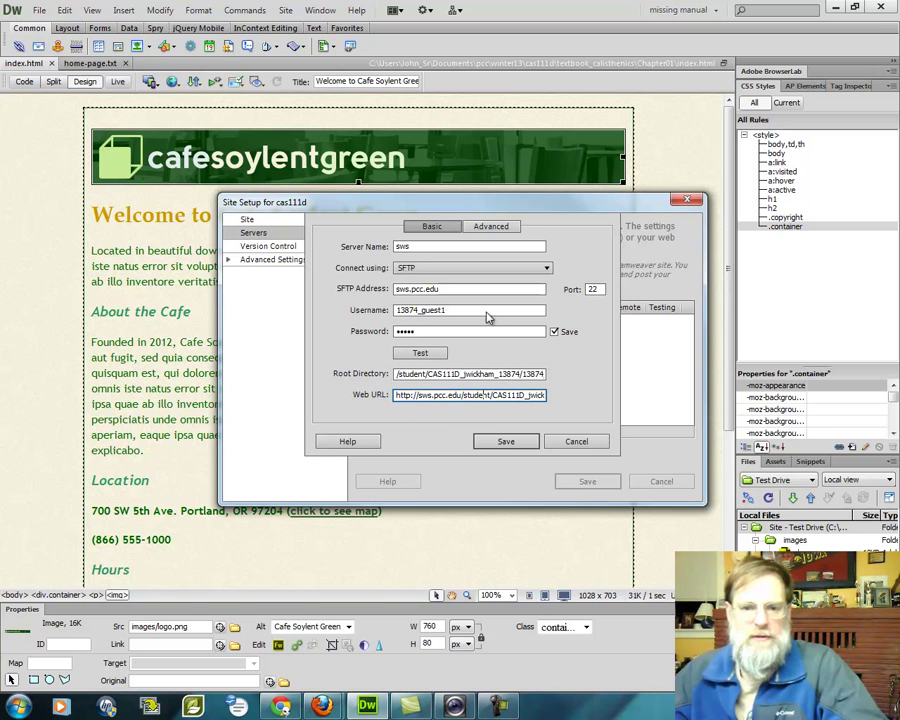
pyautogui.click(510, 442)
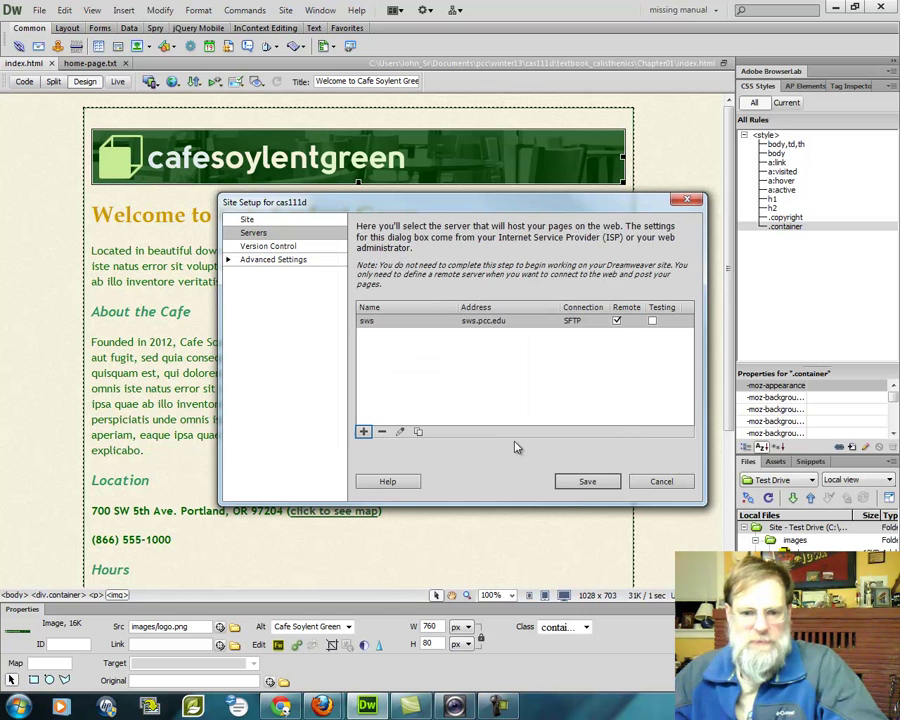
pyautogui.click(590, 482)
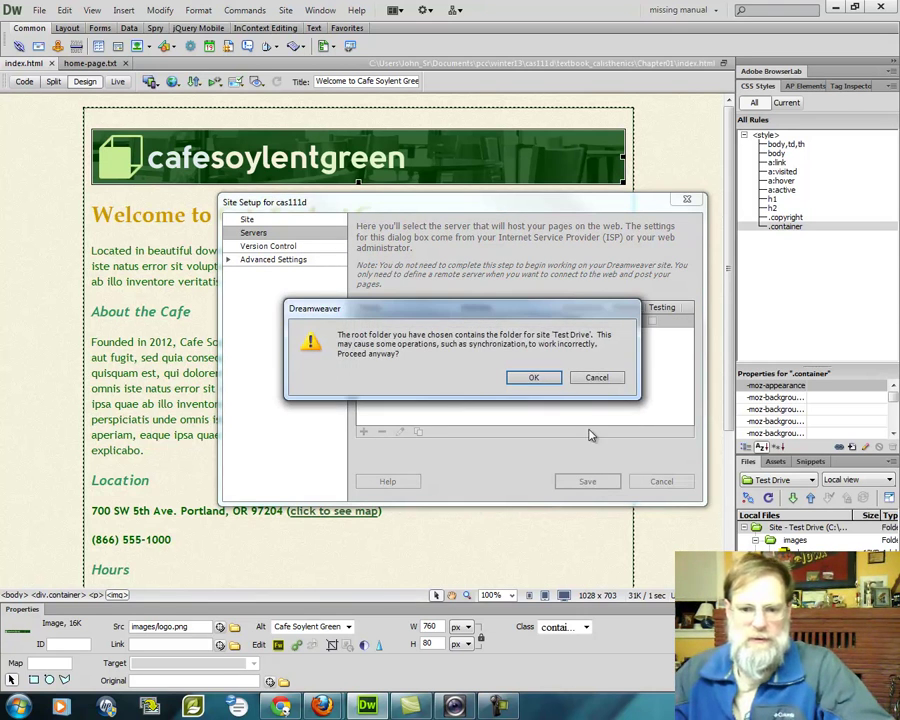
pyautogui.click(537, 378)
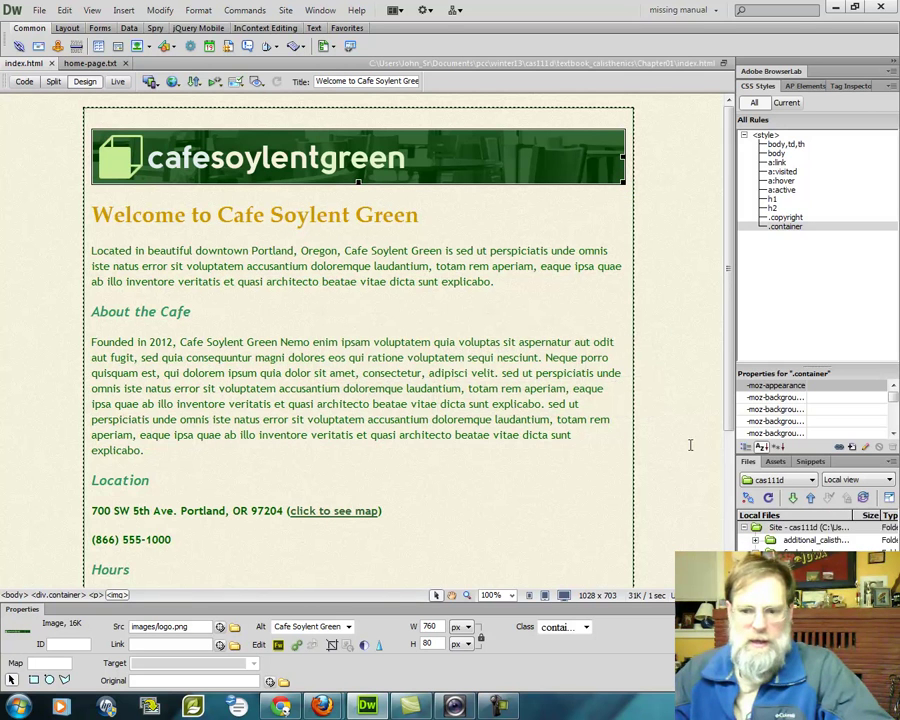